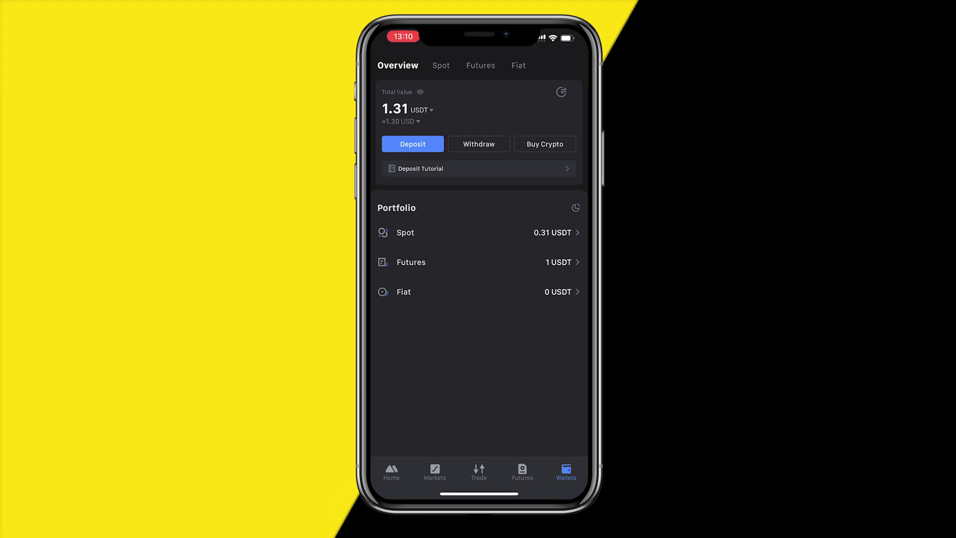
# Step: Check the Futures wallet, then back out of a transfer without moving any funds
pyautogui.moveTo(478, 493); pyautogui.dragTo(478, 299)
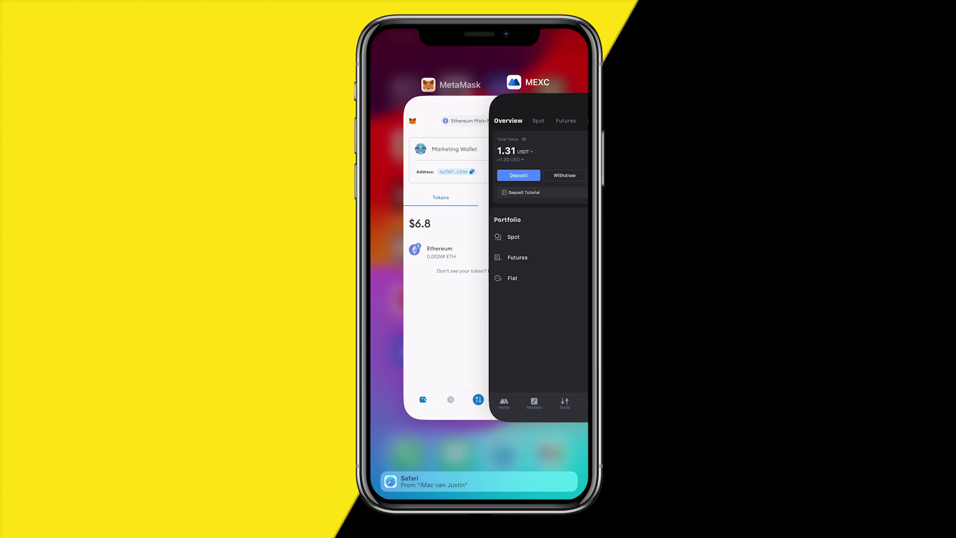
pyautogui.moveTo(478, 493); pyautogui.dragTo(478, 298)
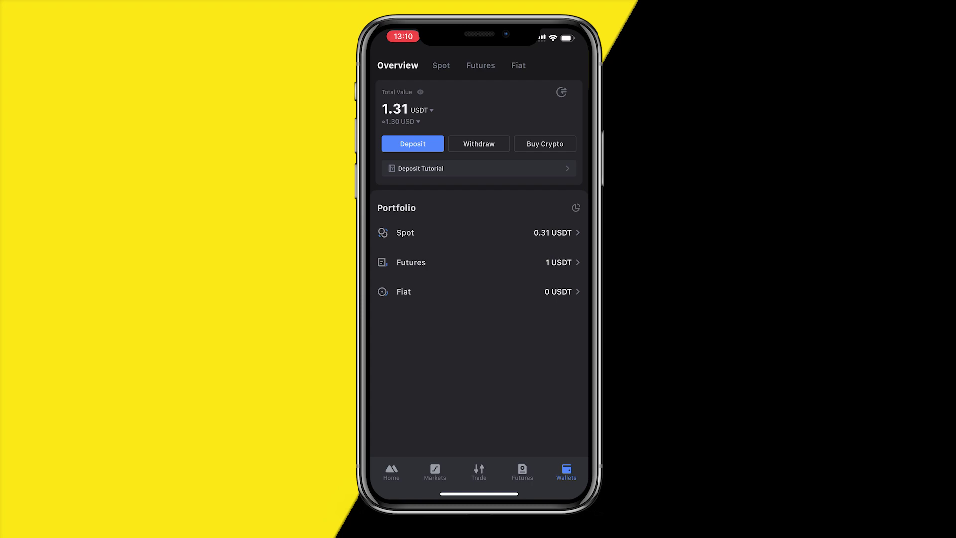
pyautogui.click(481, 66)
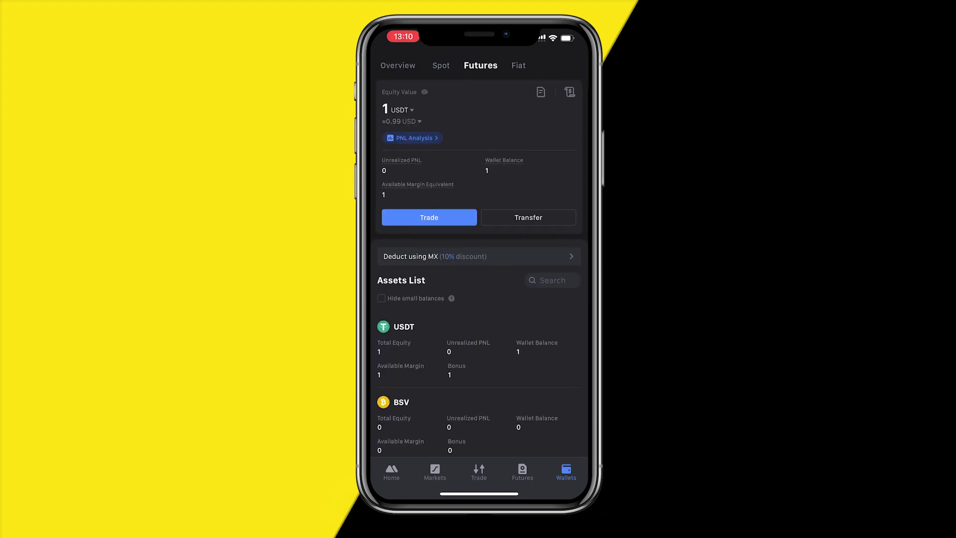
pyautogui.click(529, 217)
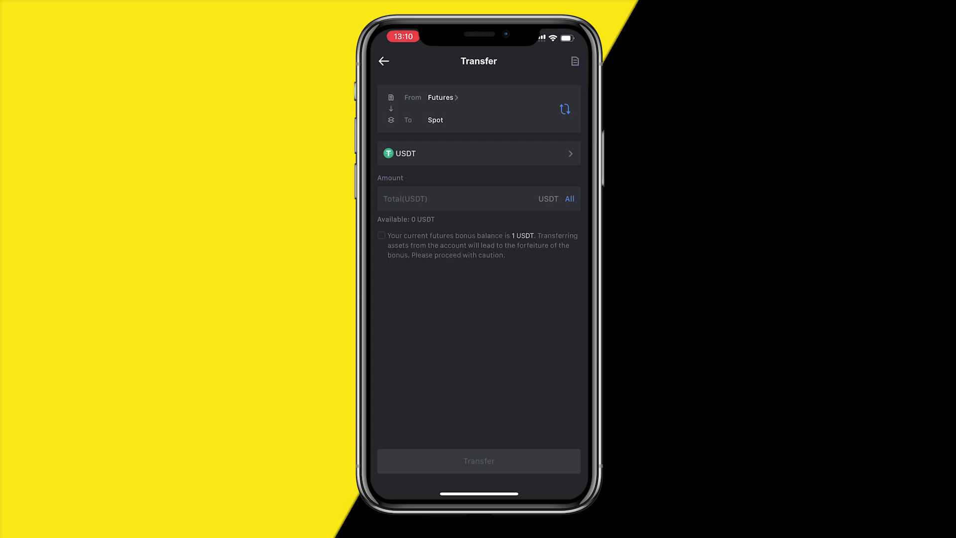
pyautogui.click(384, 61)
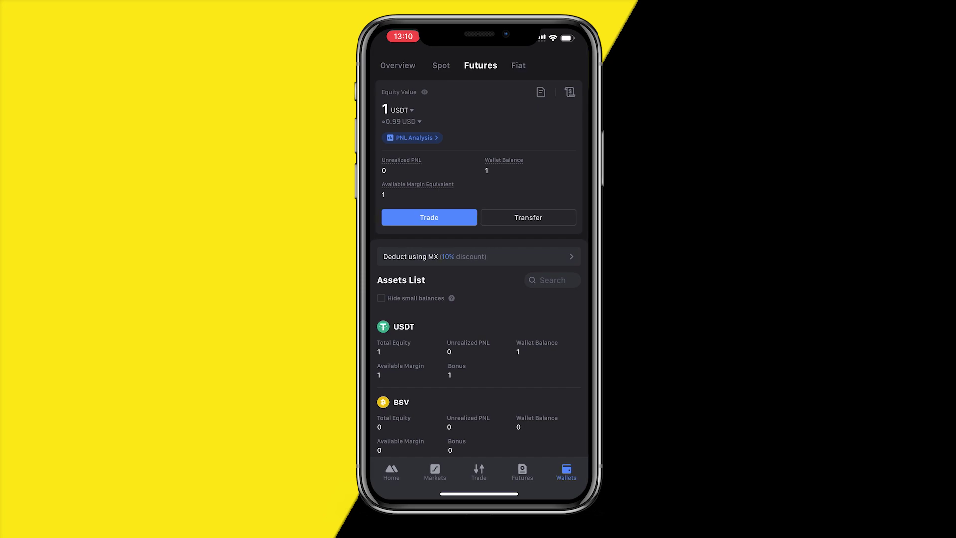
pyautogui.click(397, 65)
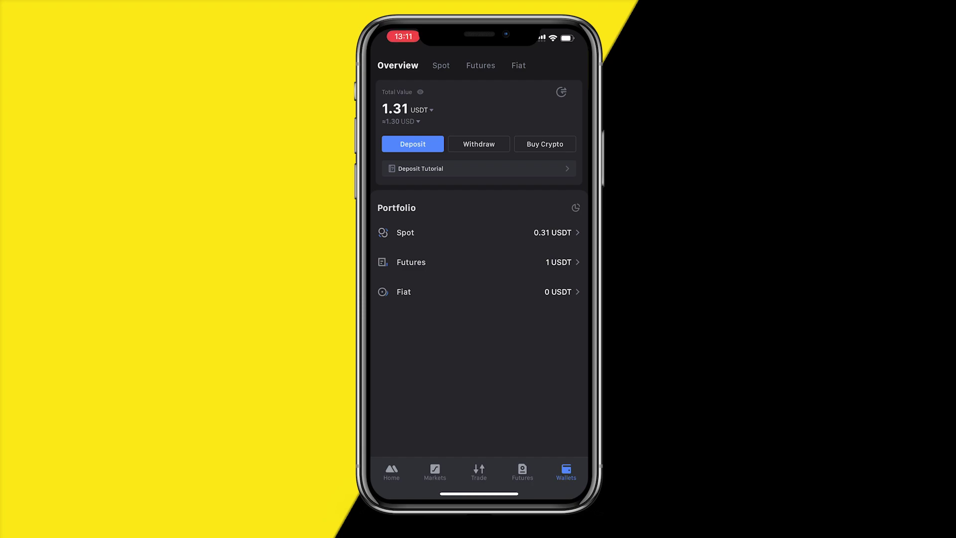
# Step: Start an on-chain USDT withdrawal from the Spot wallet
pyautogui.click(440, 65)
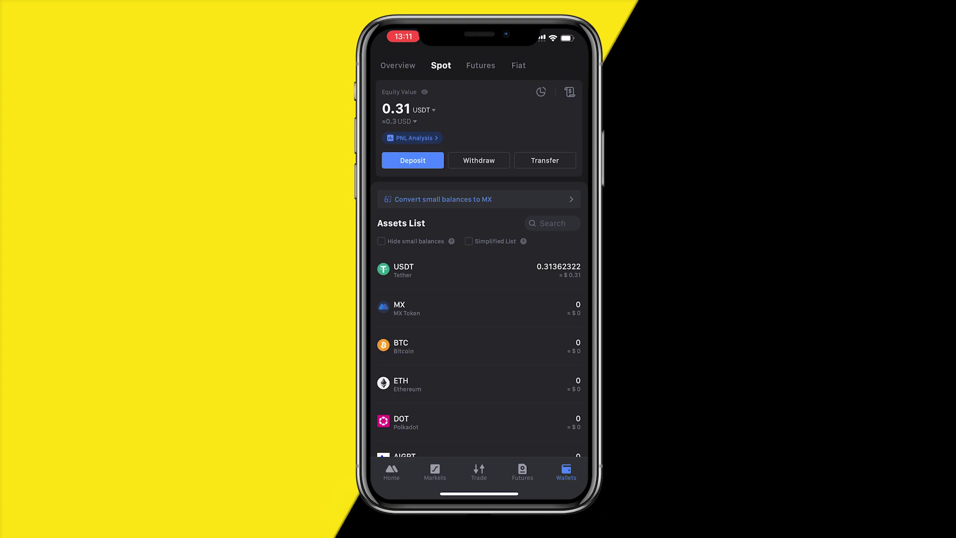
pyautogui.click(552, 223)
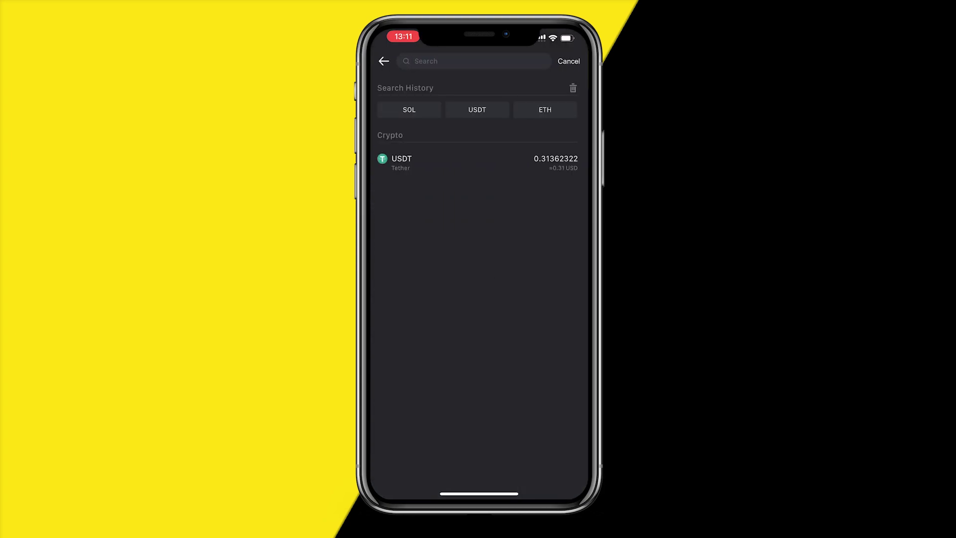
pyautogui.click(448, 162)
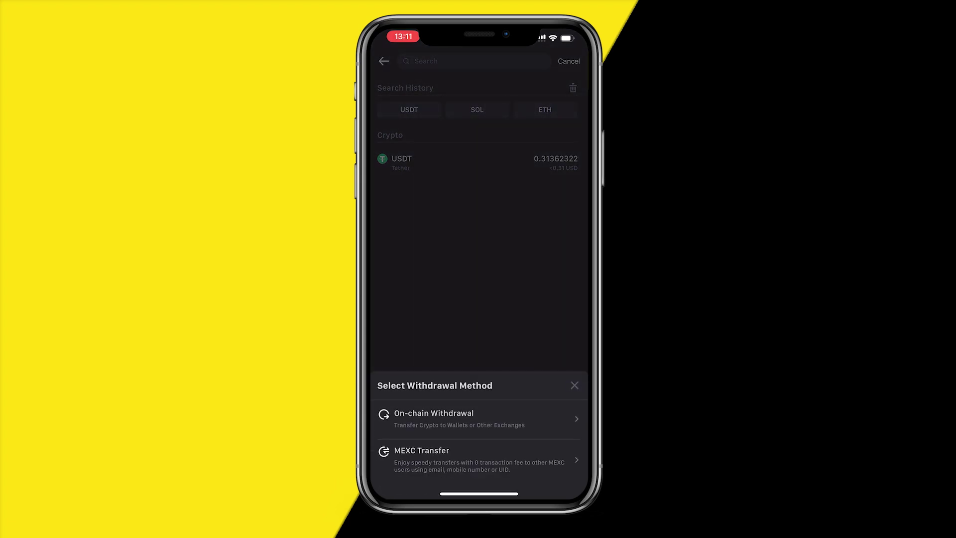
pyautogui.click(449, 418)
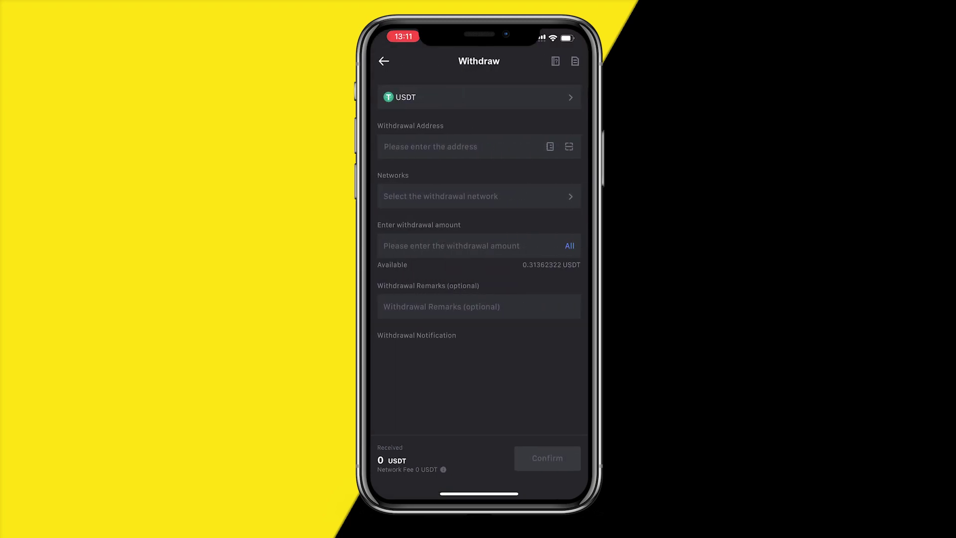
# Step: Copy the MetaMask Marketing Wallet's public address and return to MEXC's withdrawal form
pyautogui.moveTo(479, 494); pyautogui.dragTo(479, 349)
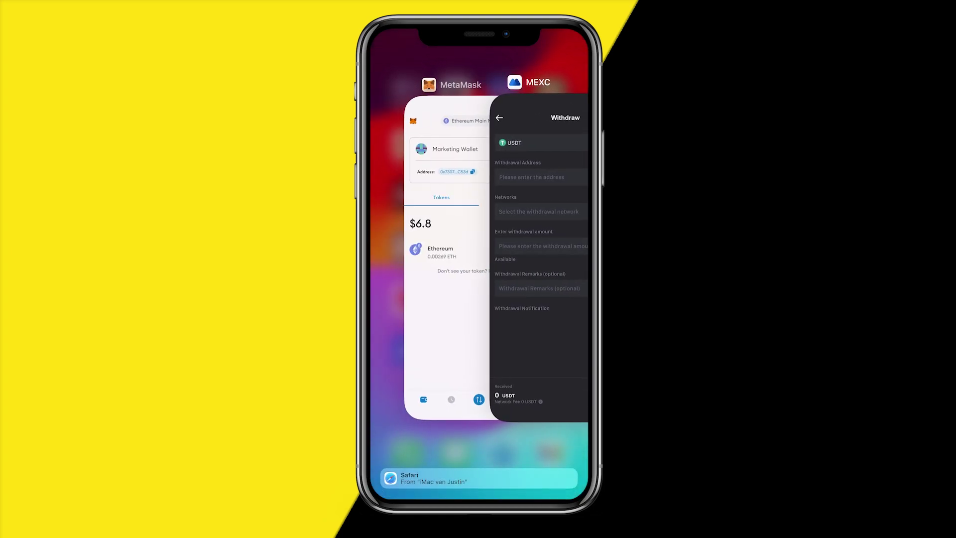
pyautogui.click(444, 249)
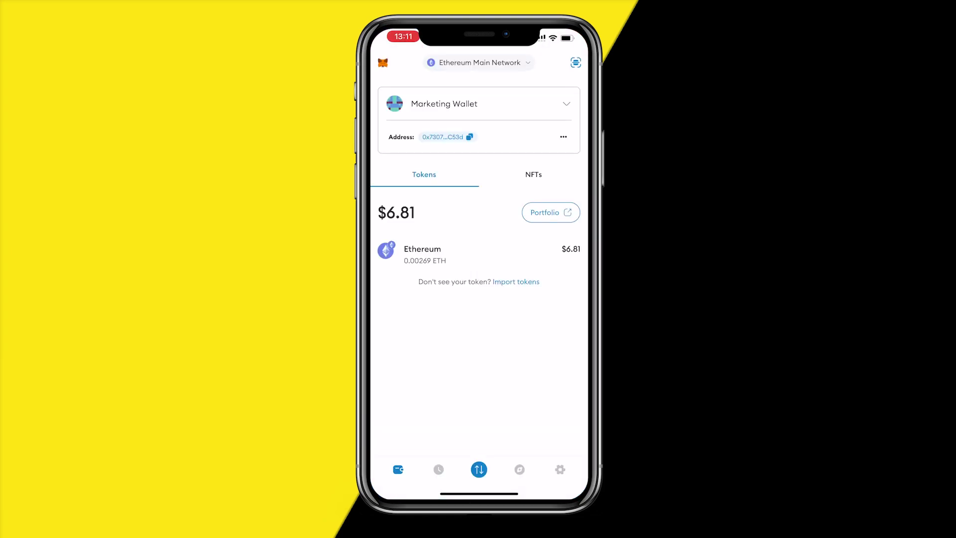
pyautogui.click(445, 136)
pyautogui.click(445, 136)
pyautogui.moveTo(479, 493); pyautogui.dragTo(479, 349)
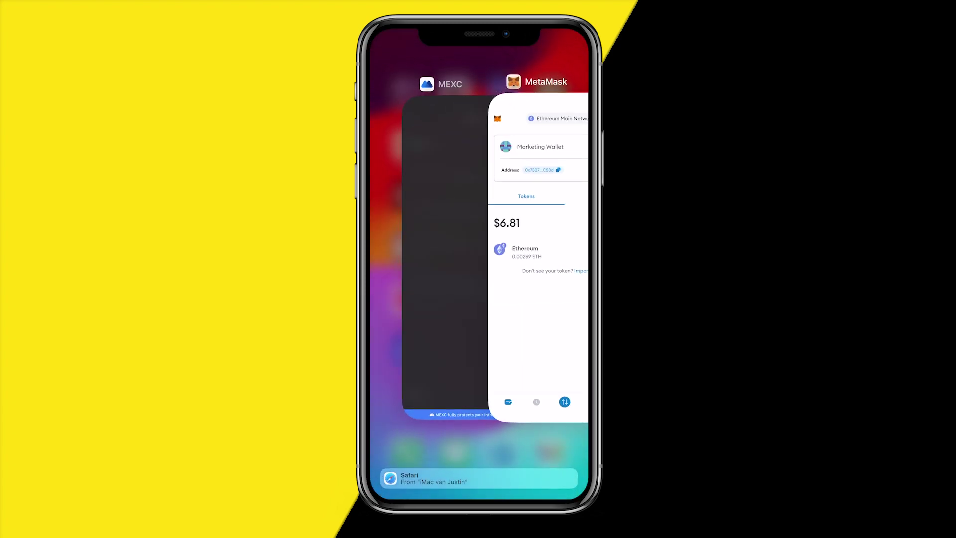
pyautogui.click(446, 249)
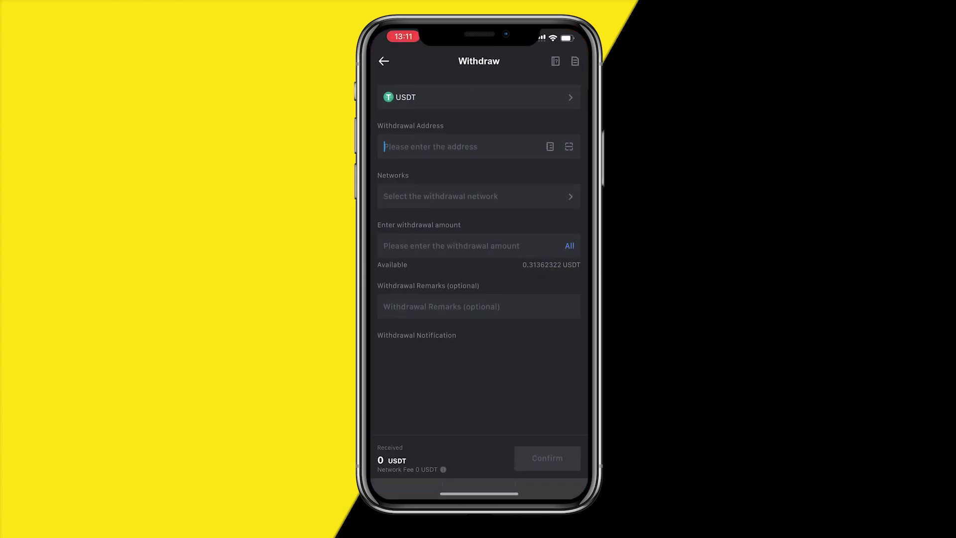
# Step: Paste the copied MetaMask address into the USDT withdrawal address field
pyautogui.click(431, 147)
pyautogui.click(388, 147)
pyautogui.click(392, 124)
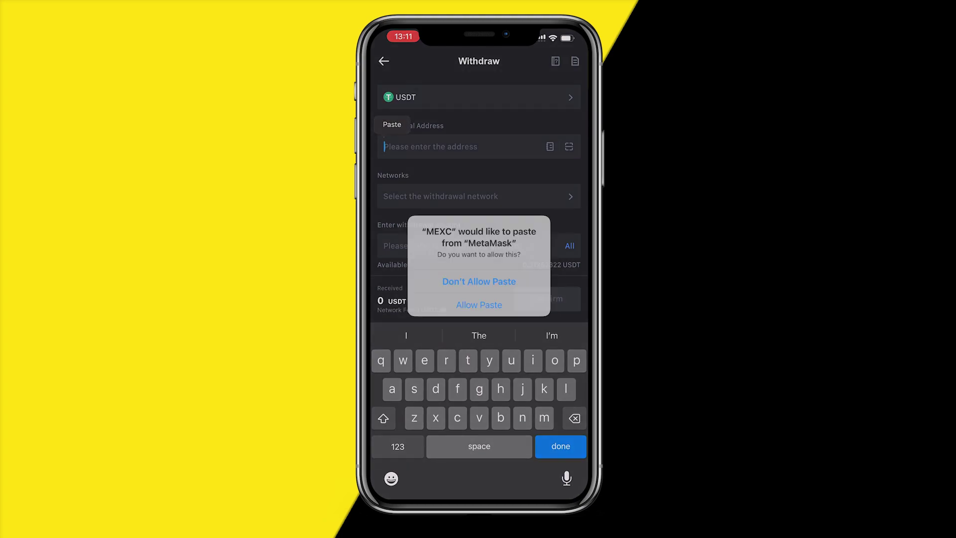
pyautogui.click(479, 303)
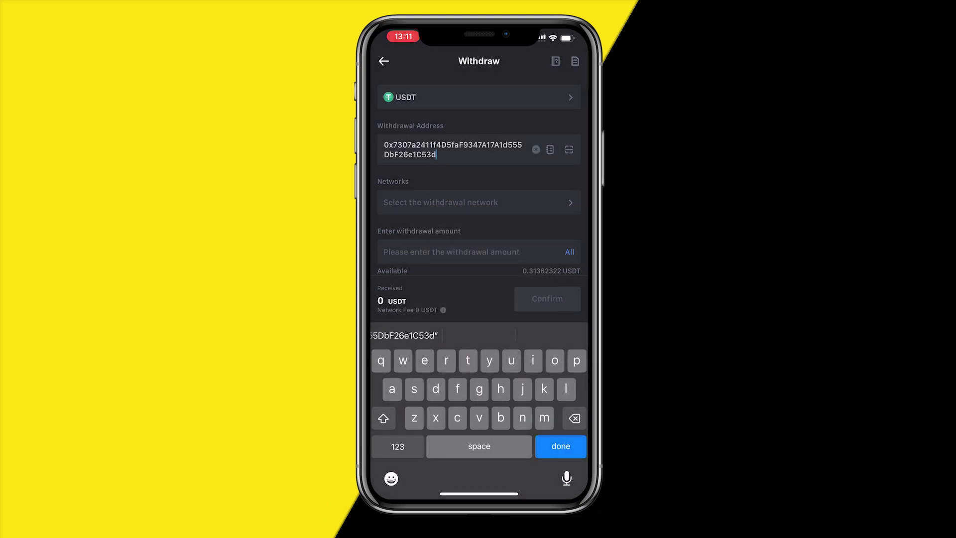
pyautogui.click(561, 446)
# Step: Choose Ethereum (ERC20) as the withdrawal network
pyautogui.click(476, 202)
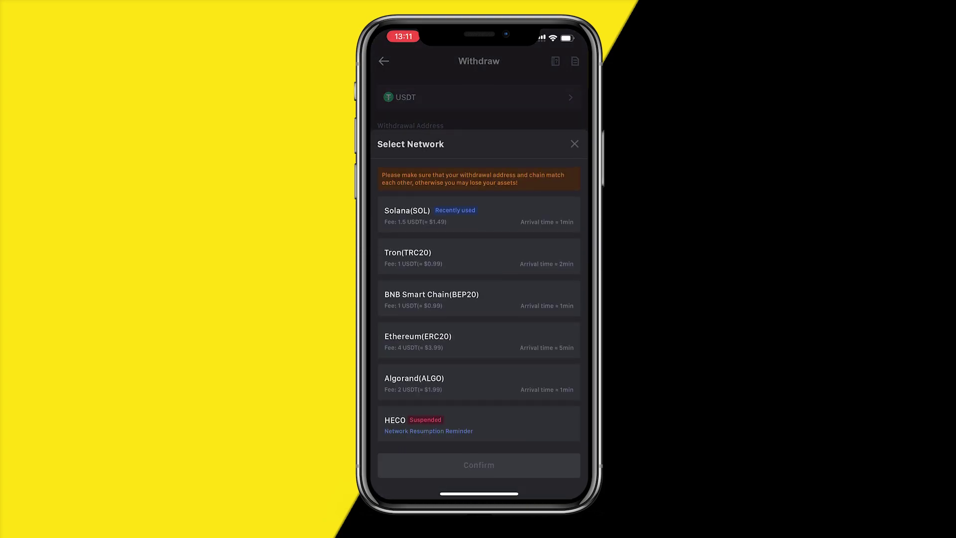
pyautogui.click(478, 340)
pyautogui.click(479, 464)
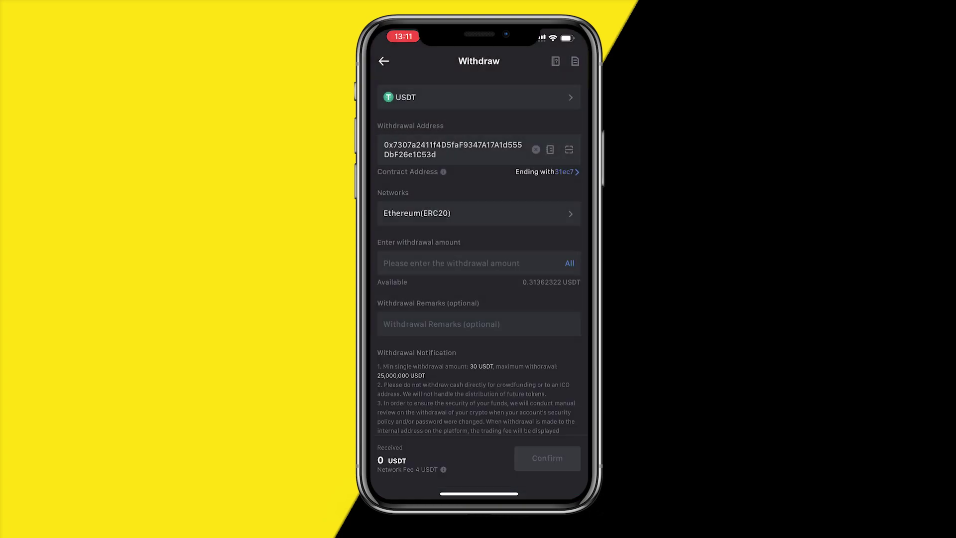
pyautogui.moveTo(479, 493); pyautogui.dragTo(479, 349)
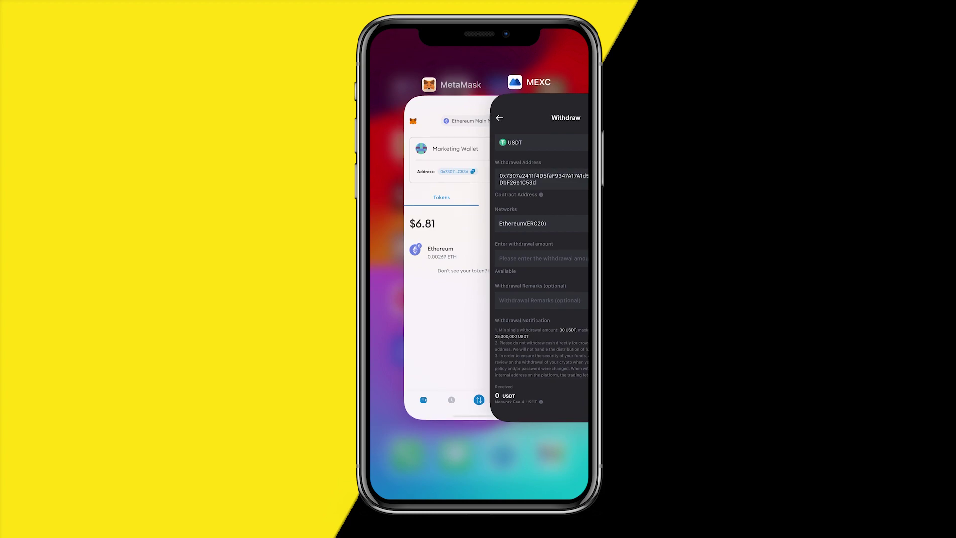
pyautogui.click(446, 324)
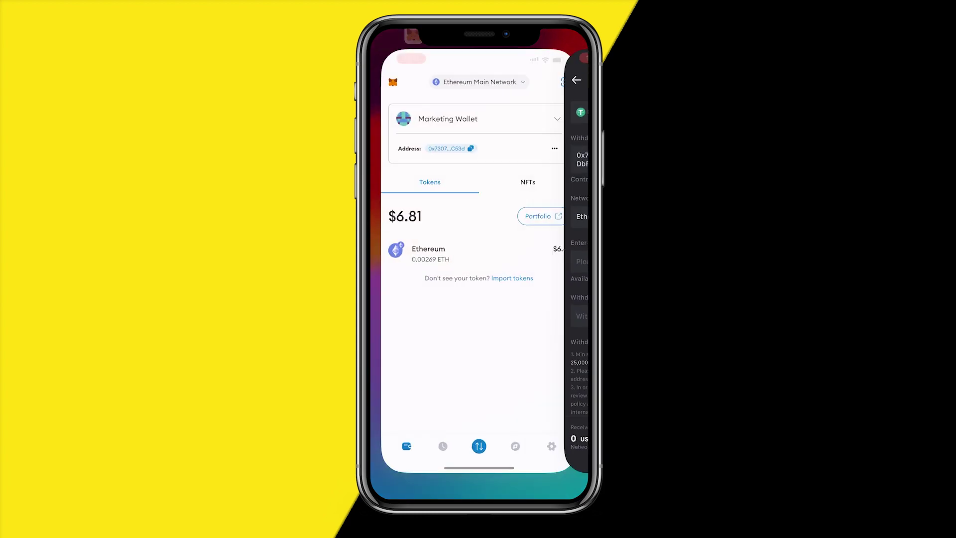
pyautogui.click(479, 62)
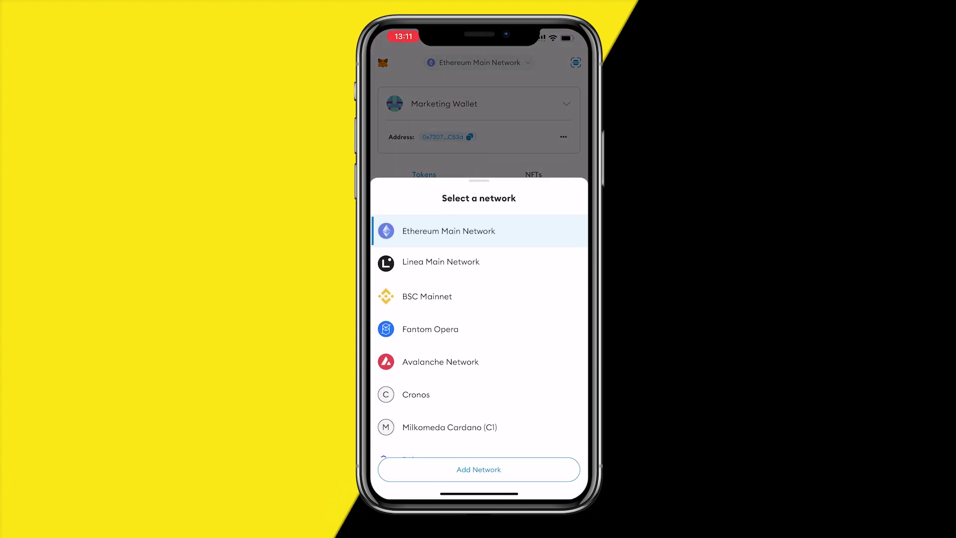
pyautogui.click(478, 228)
pyautogui.moveTo(479, 493)
pyautogui.mouseDown()
pyautogui.moveTo(480, 299)
pyautogui.moveTo(548, 274)
pyautogui.mouseUp()
pyautogui.click(445, 249)
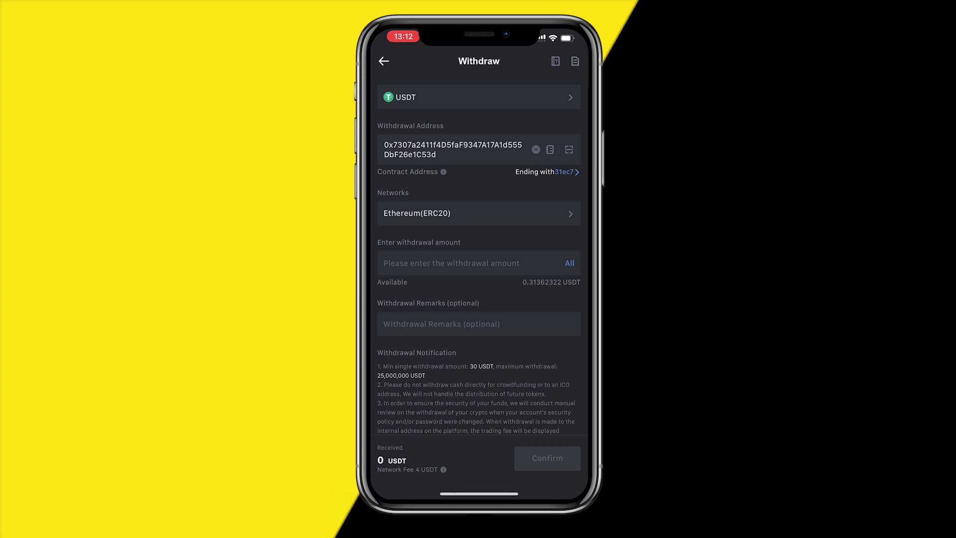
# Step: Use All to fill the withdrawal amount with the full 0.31362322 USDT balance
pyautogui.click(448, 263)
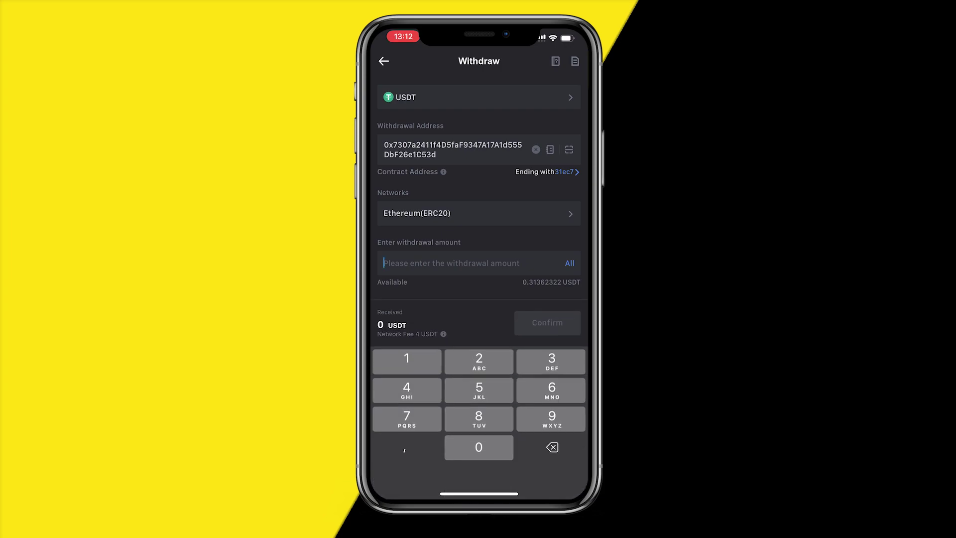
pyautogui.write('1')
pyautogui.click(569, 263)
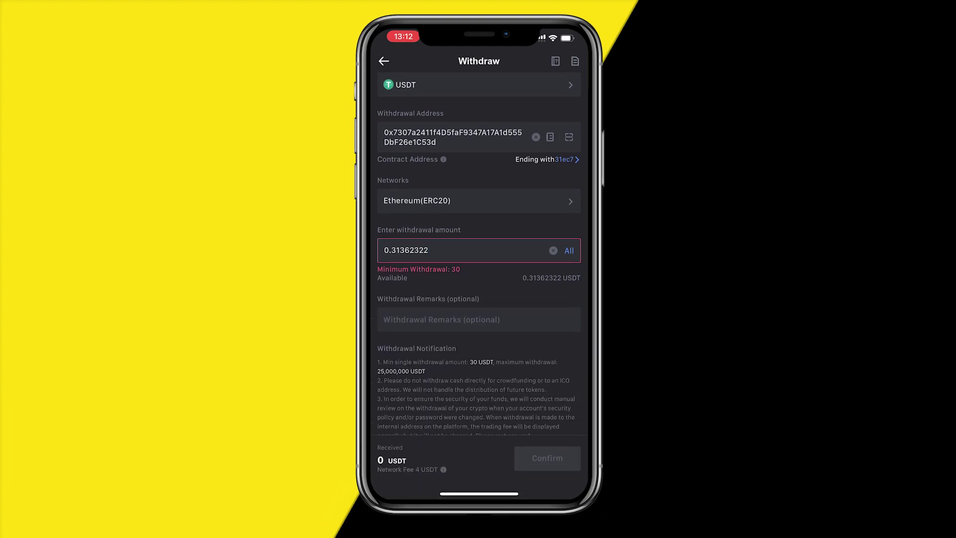
pyautogui.scroll(-2, 478, 254)
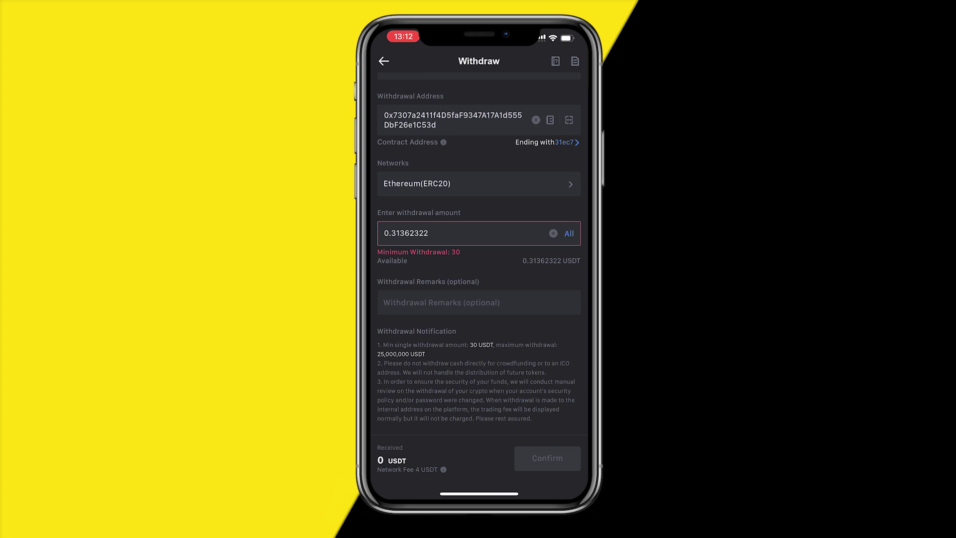
pyautogui.moveTo(478, 493); pyautogui.dragTo(479, 299)
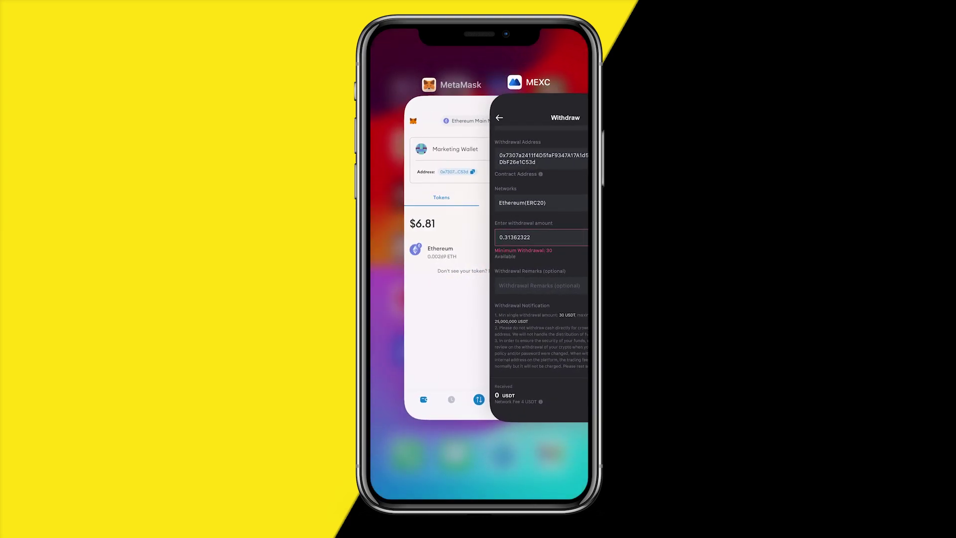
pyautogui.click(478, 249)
pyautogui.moveTo(479, 214); pyautogui.dragTo(478, 289)
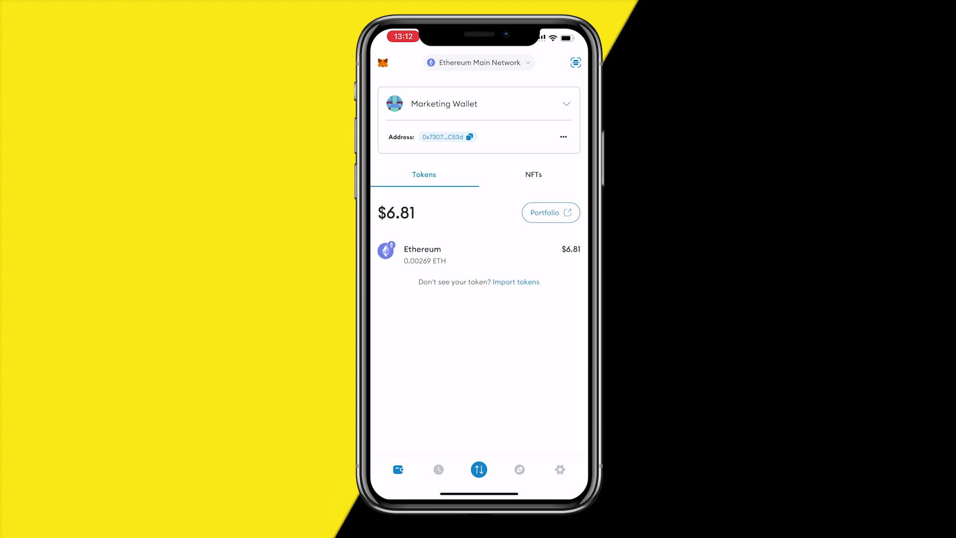
pyautogui.moveTo(479, 494); pyautogui.dragTo(478, 299)
pyautogui.click(419, 249)
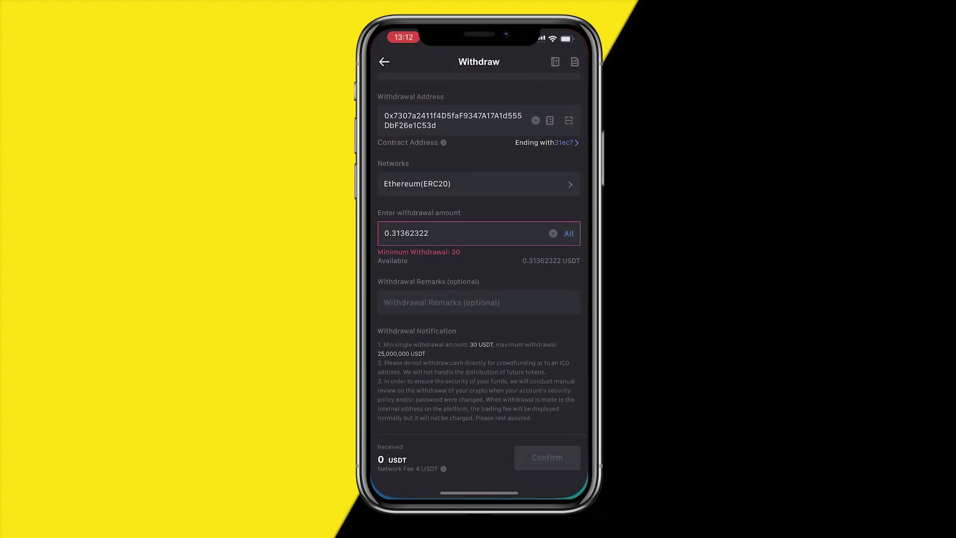
pyautogui.click(463, 233)
pyautogui.click(559, 448)
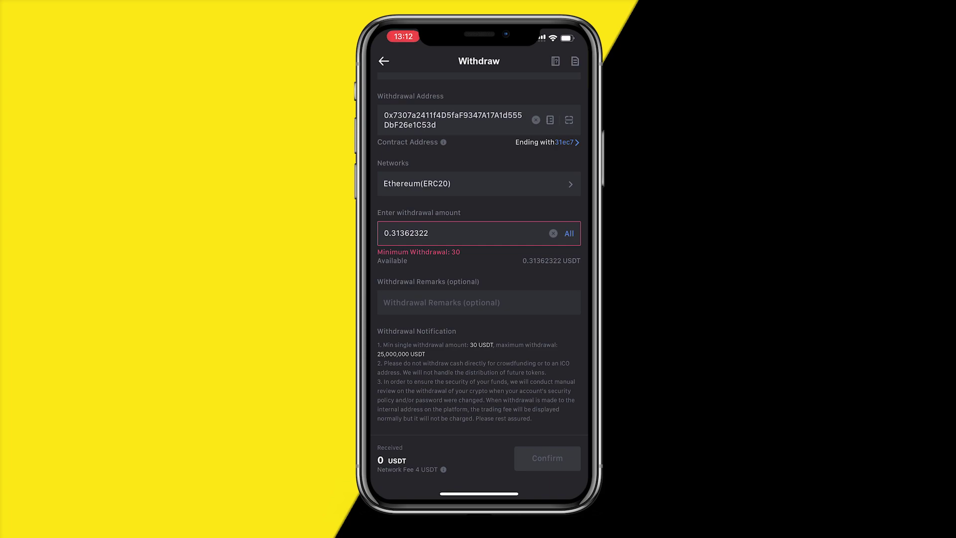
# Step: Reconfirm Ethereum (ERC20) as the network, then open the coin selection list
pyautogui.scroll(1, 479, 249)
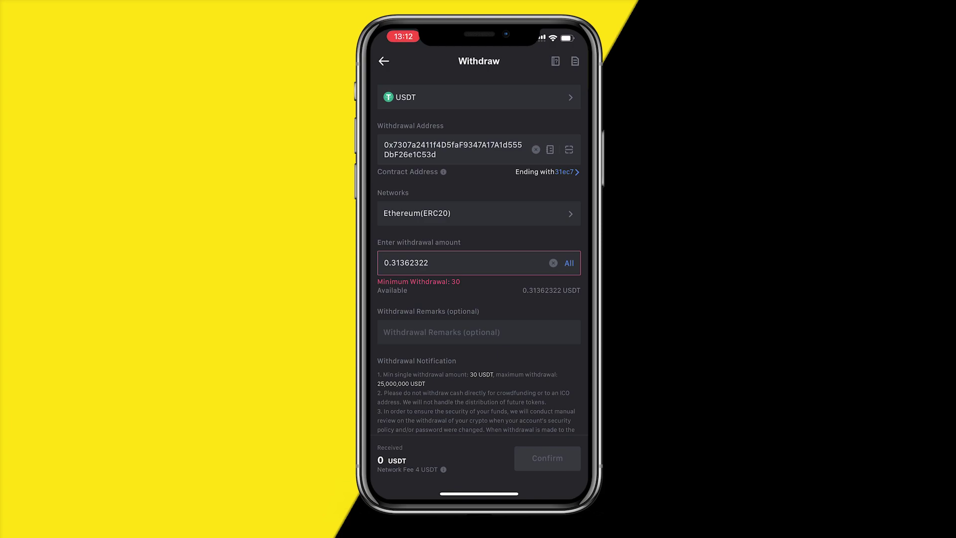
pyautogui.click(479, 213)
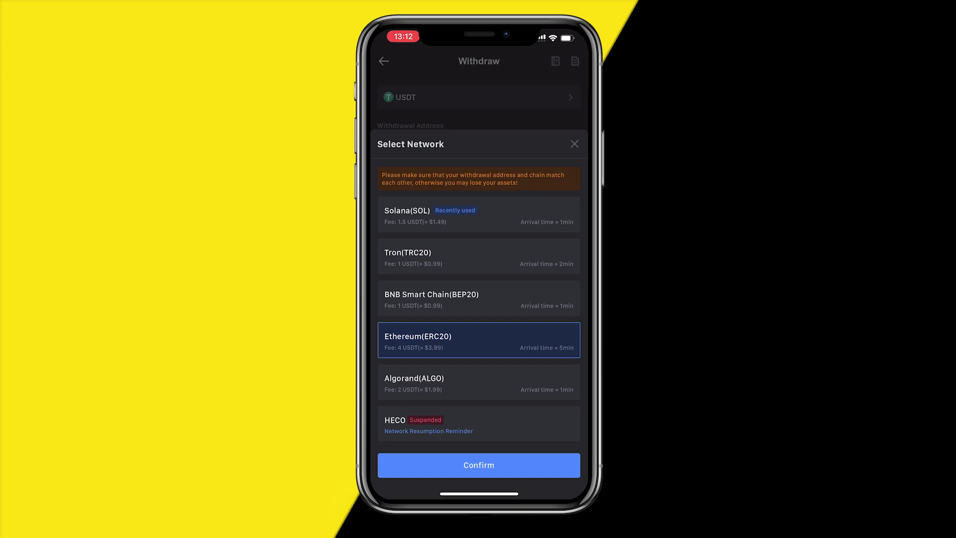
pyautogui.click(479, 466)
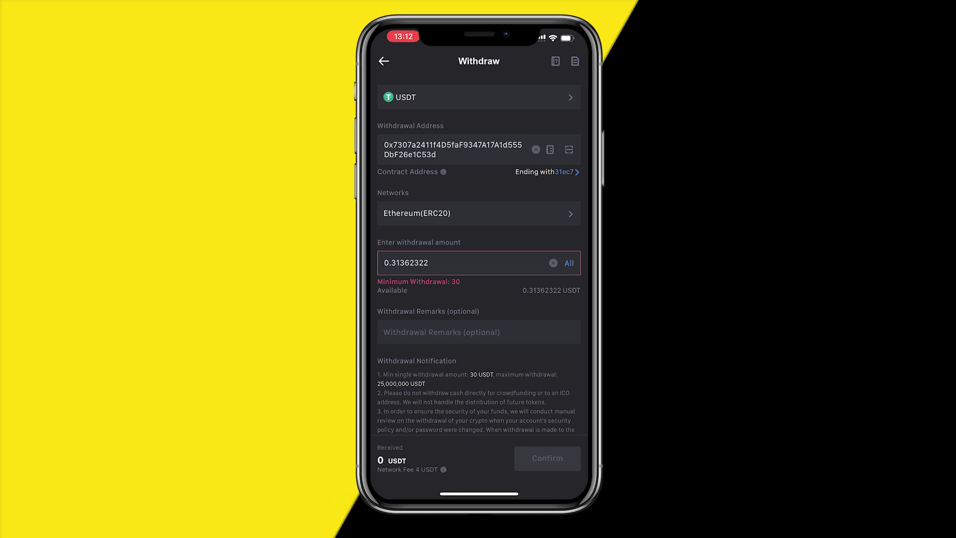
pyautogui.click(479, 97)
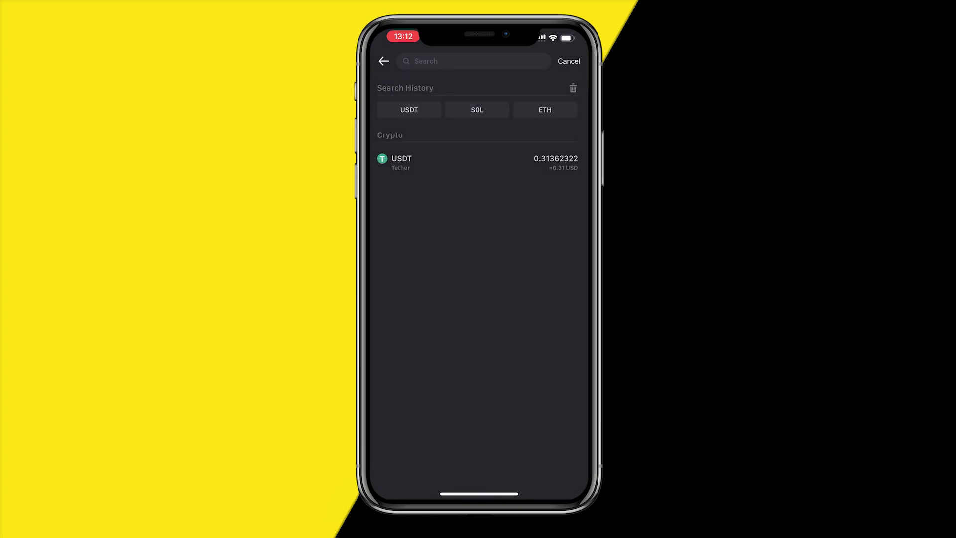